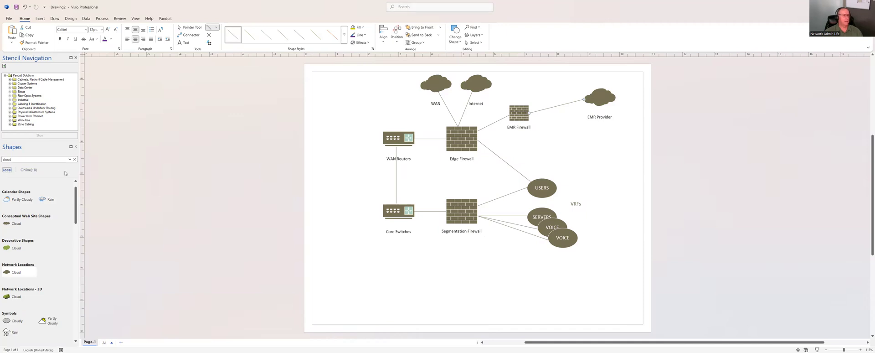
Step: Clear the shape search, add a Switch shape above and to the right of the USERS ellipse, and label it "Edge Switches"
click(75, 159)
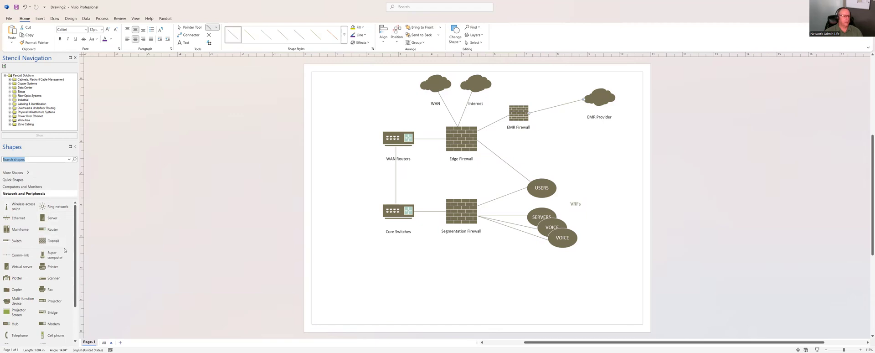
drag(4, 242, 593, 169)
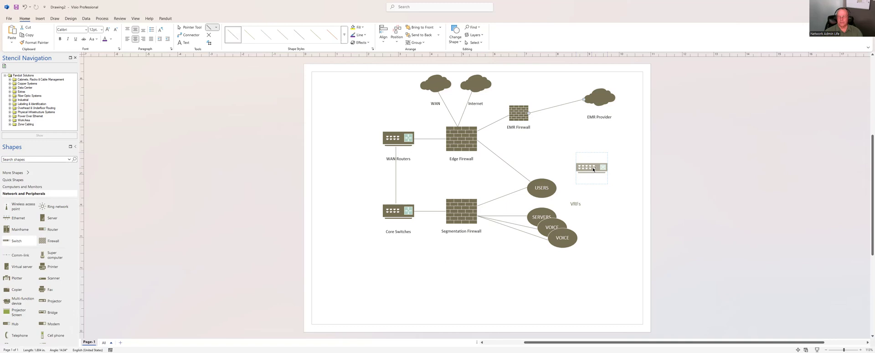
drag(593, 169, 593, 169)
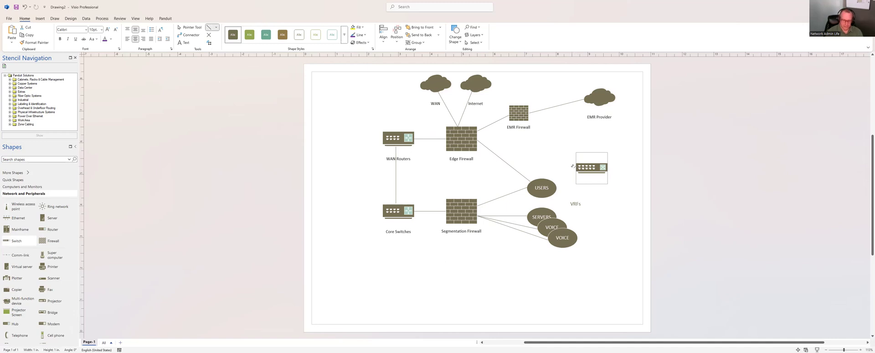
text(Edge Sw)
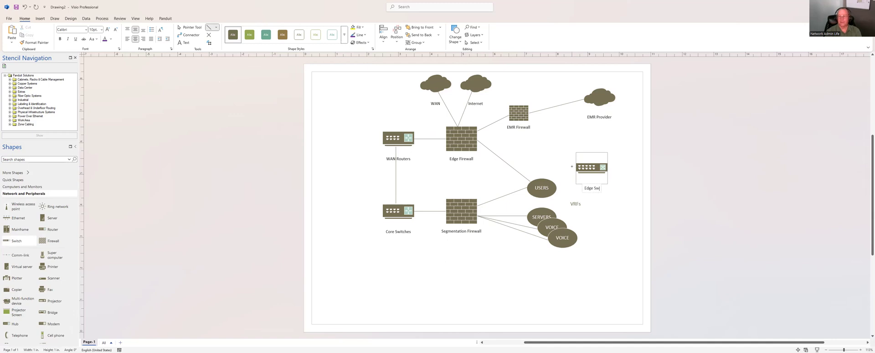
text(itches)
key(Return)
key(BackSpace)
Step: Draw a straight line from the USERS ellipse to the Edge Switches shape
drag(553, 183, 576, 167)
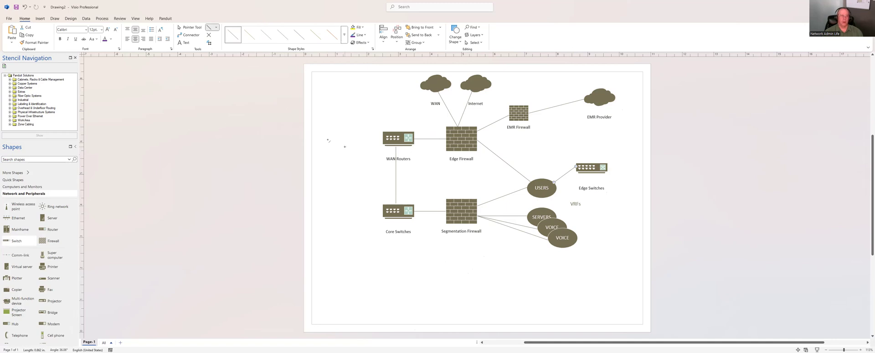
click(190, 29)
click(343, 166)
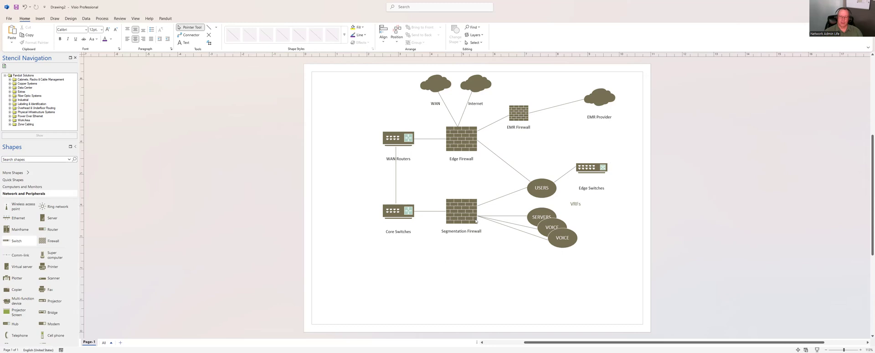
Step: Move the Edge Switches shape to the left of Core Switches and reattach its line so it connects the two
click(563, 176)
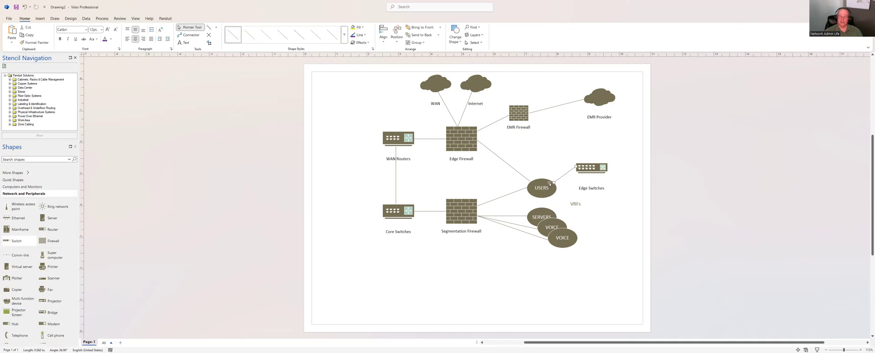
drag(554, 183, 383, 211)
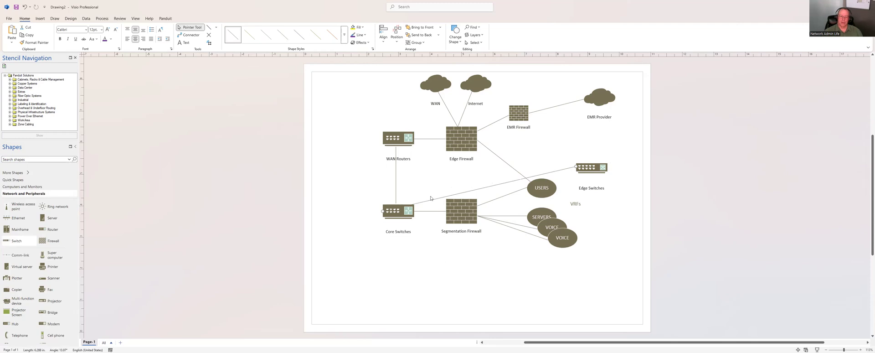
drag(594, 168, 347, 212)
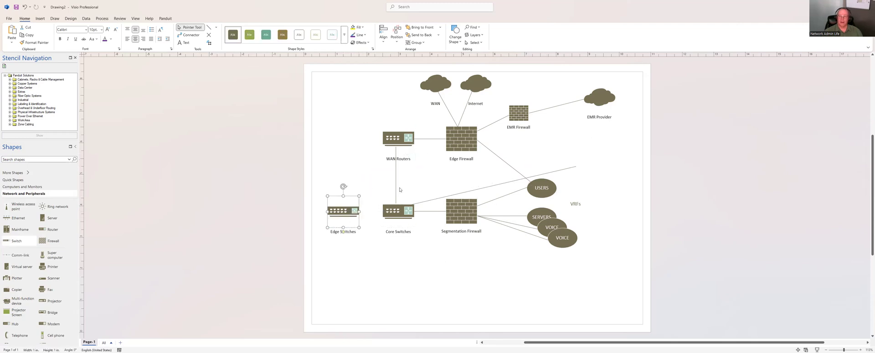
click(558, 171)
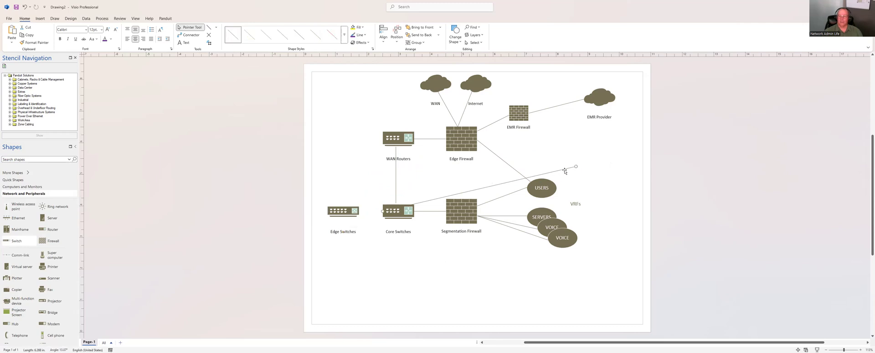
drag(575, 167, 356, 213)
click(387, 255)
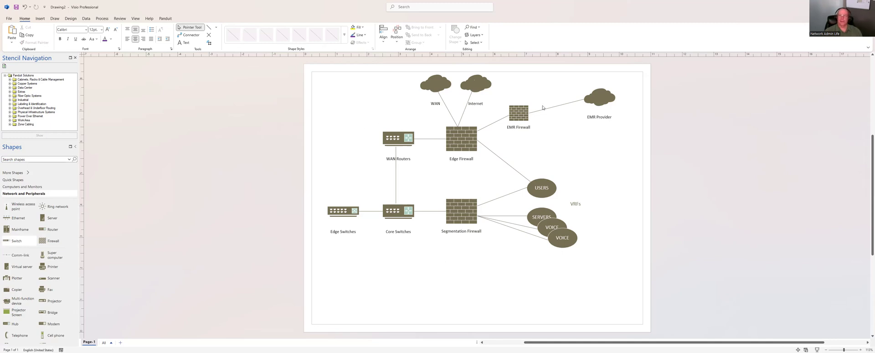
Step: Duplicate the EMR Provider cloud, place the copy below the original, and label it "Business Partner"
click(600, 101)
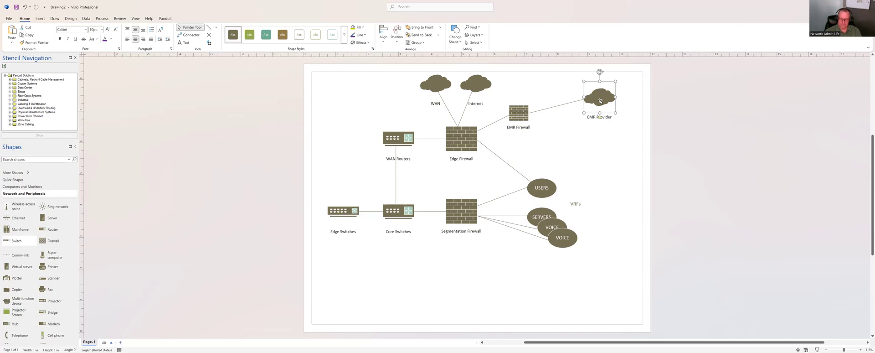
key(ctrl+d)
drag(614, 112, 589, 143)
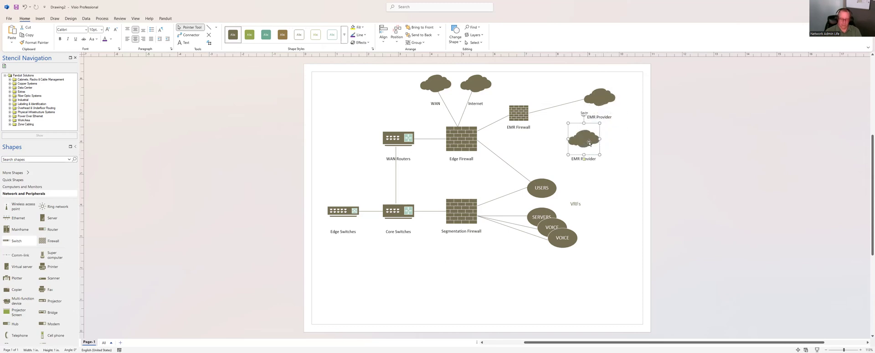
text(Busi)
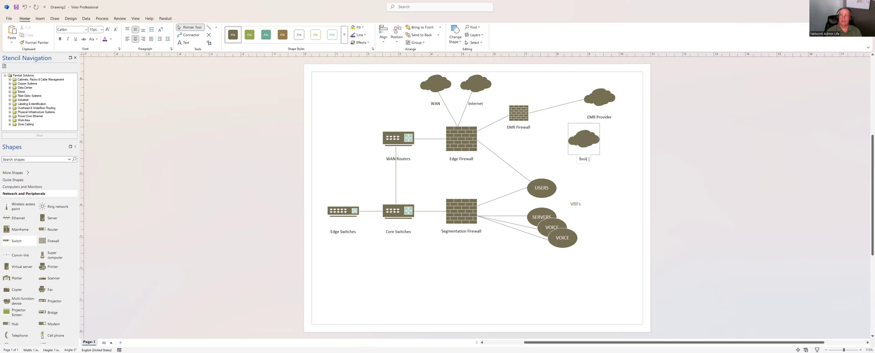
text(ness Partner)
click(551, 148)
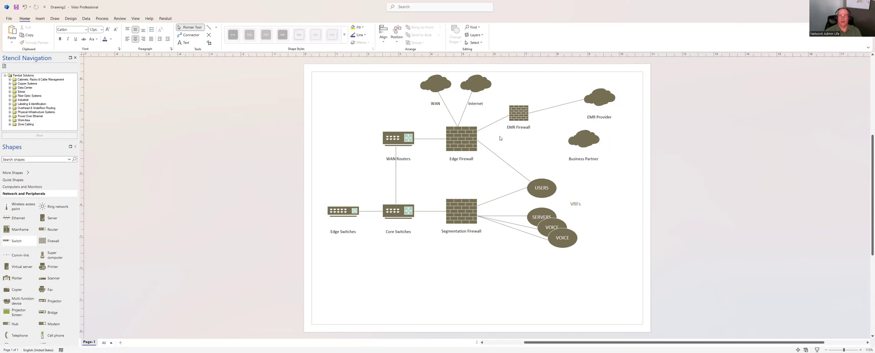
Step: Draw a horizontal line from the Edge Firewall to the Business Partner cloud
click(209, 28)
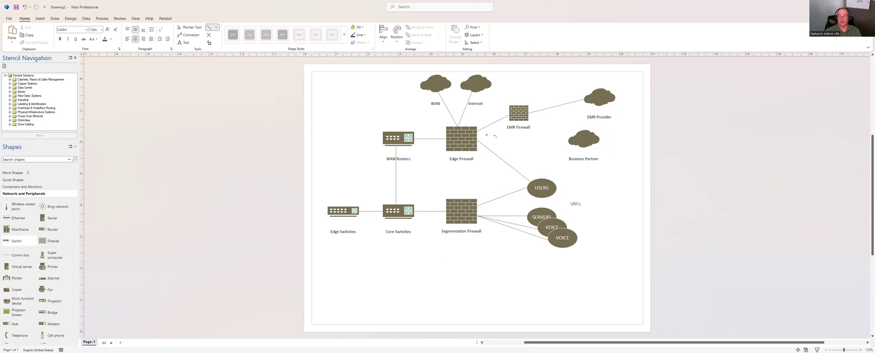
drag(477, 138, 505, 138)
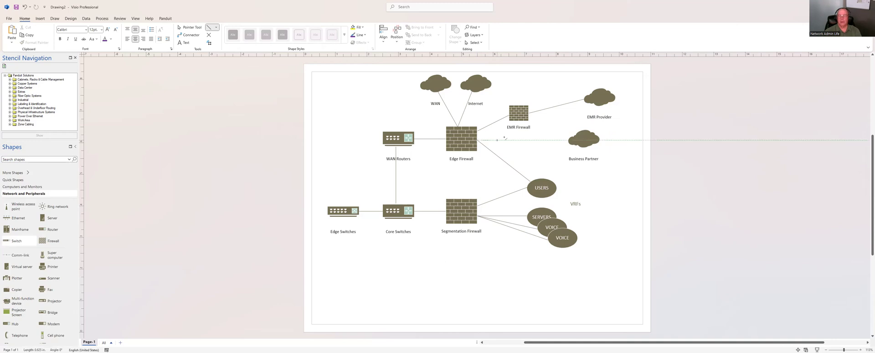
drag(570, 139, 571, 139)
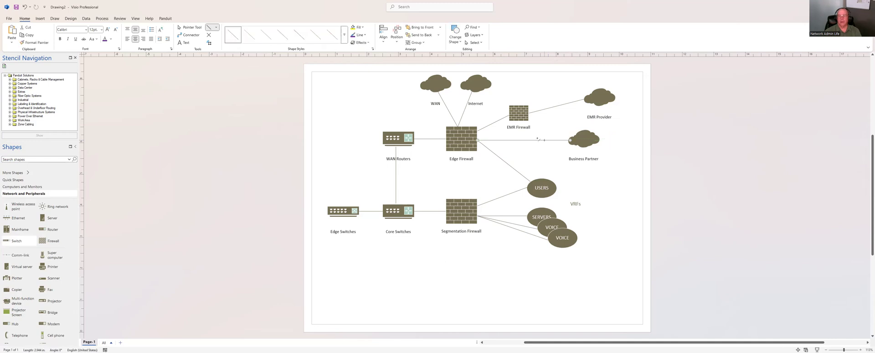
Step: Label the line between the Edge Firewall and the Business Partner cloud "IPSEC"
click(187, 29)
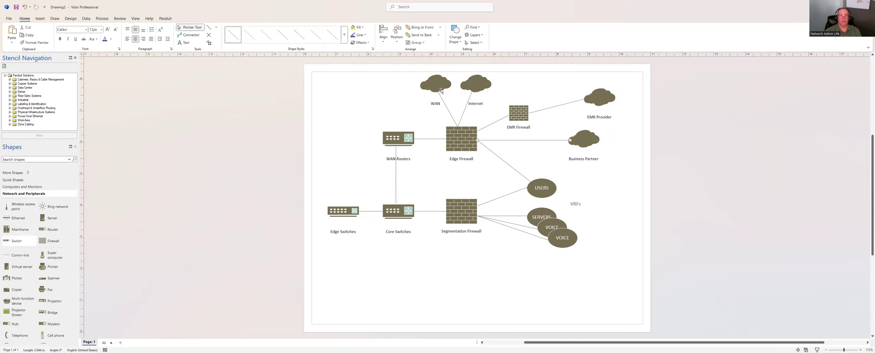
double_click(520, 140)
text(IPSEC)
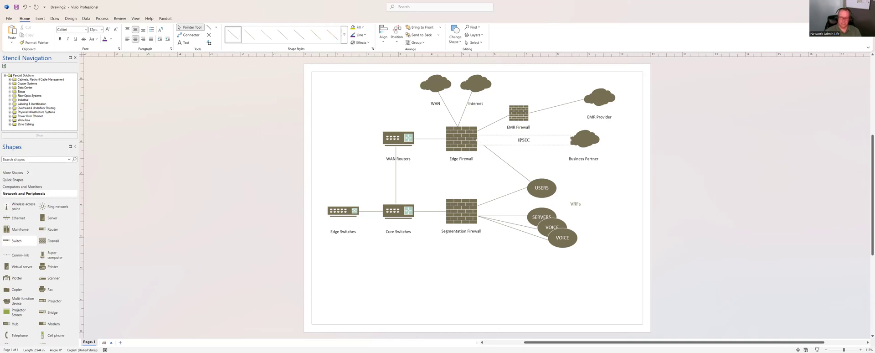
click(524, 270)
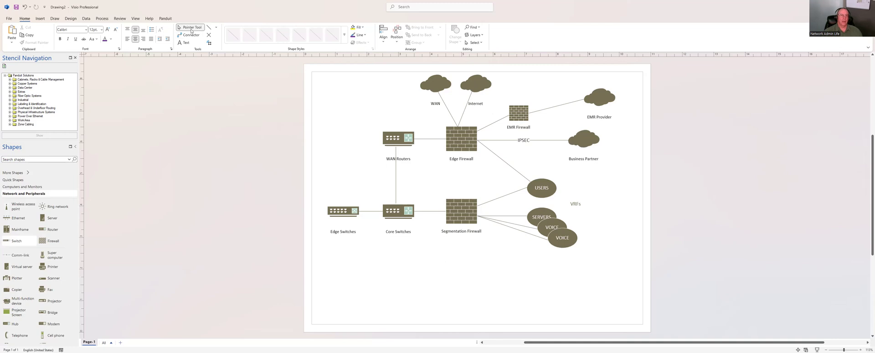
Step: Reroute the WAN cloud's line from the Edge Firewall to the WAN Routers, moving the cloud above the routers and reattaching the line
click(453, 117)
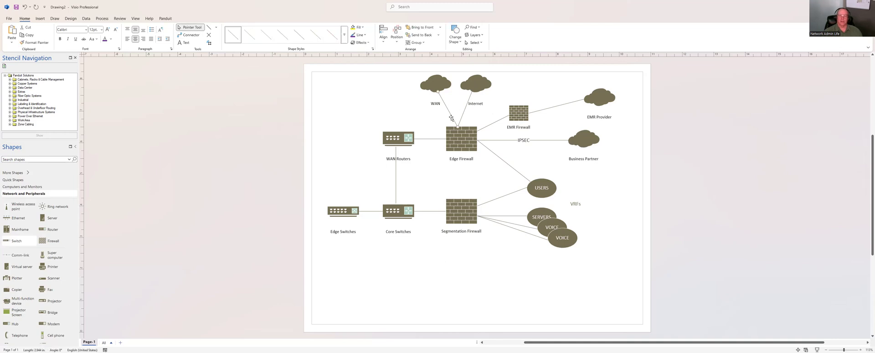
drag(457, 126, 398, 129)
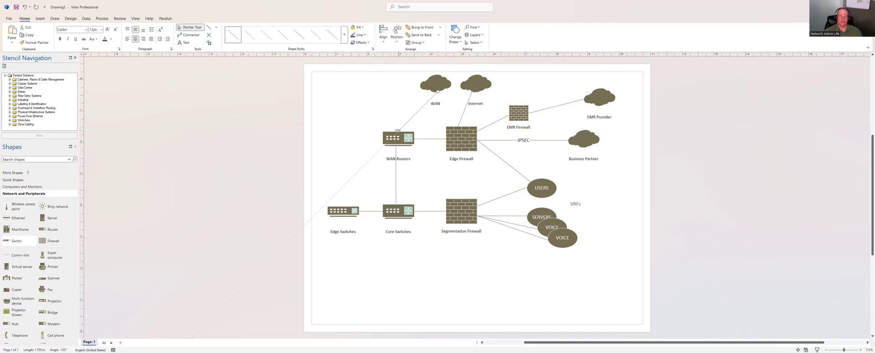
drag(435, 85, 406, 90)
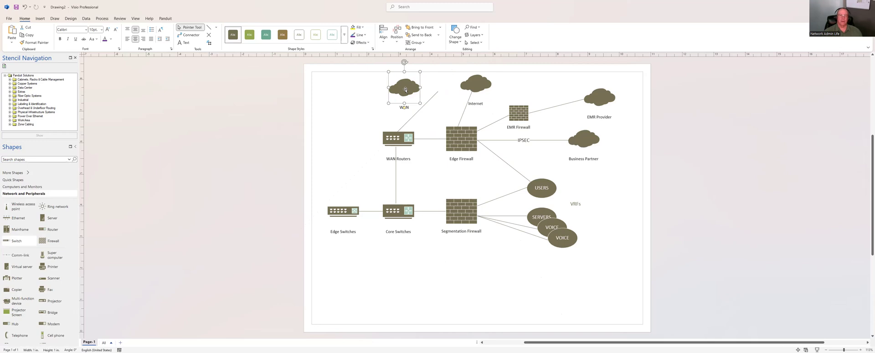
click(436, 92)
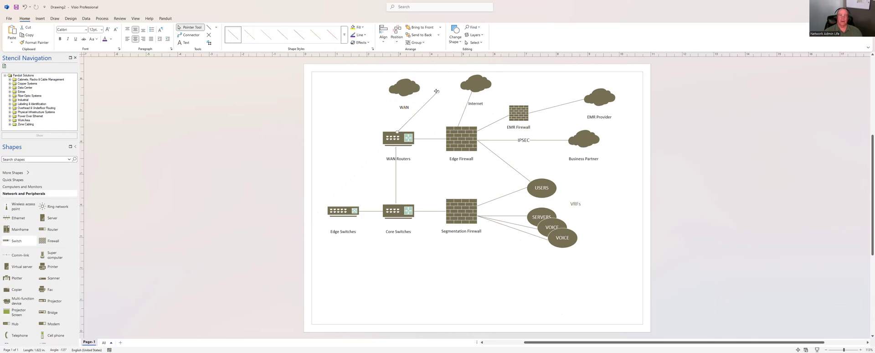
drag(437, 92, 391, 92)
click(356, 104)
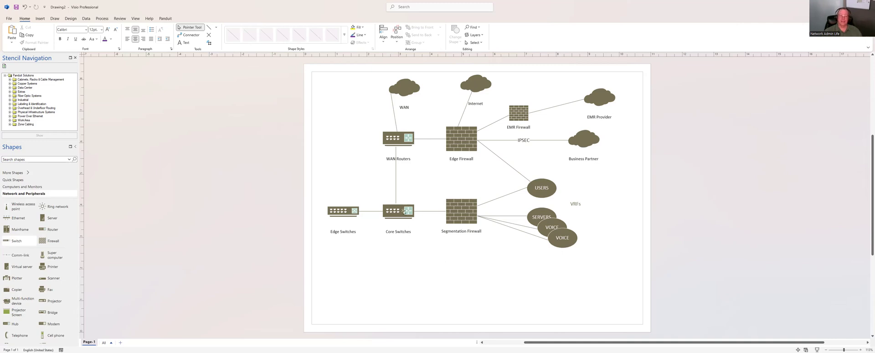
click(404, 212)
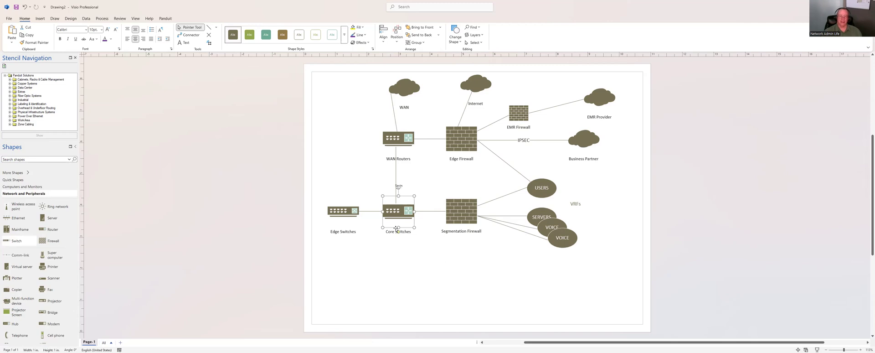
click(426, 265)
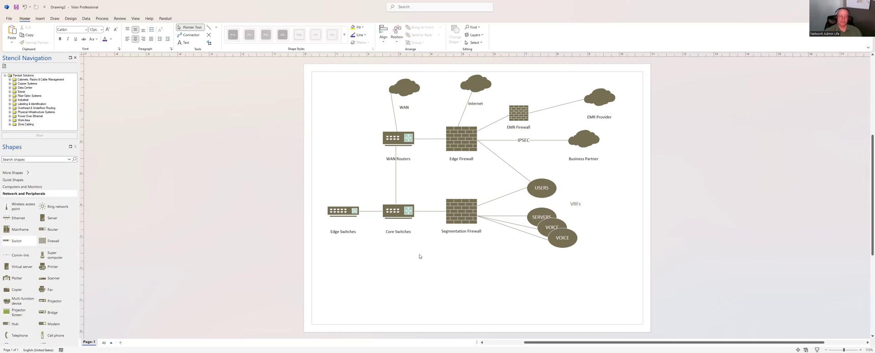